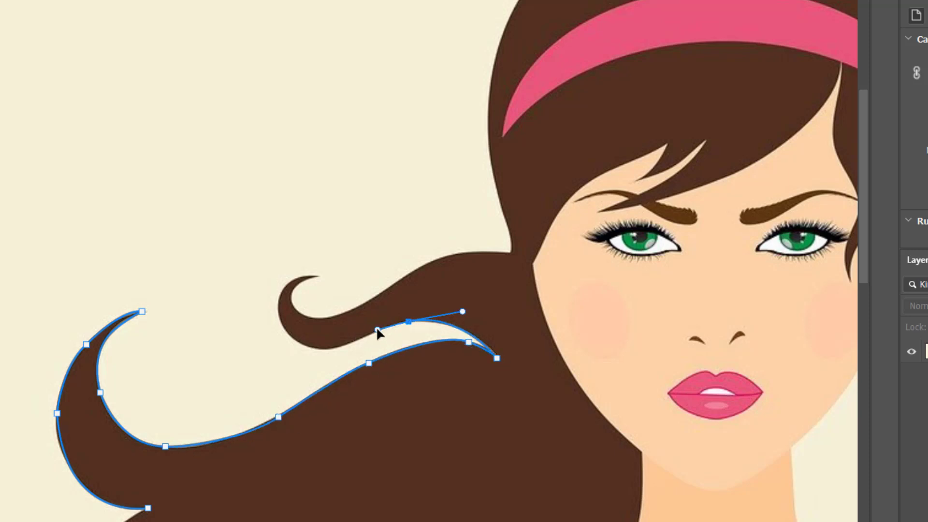
- Extend the preview path with a last drag and anchor along the hair curl
left_click_drag(281, 300, 270, 290)
left_click(309, 276)
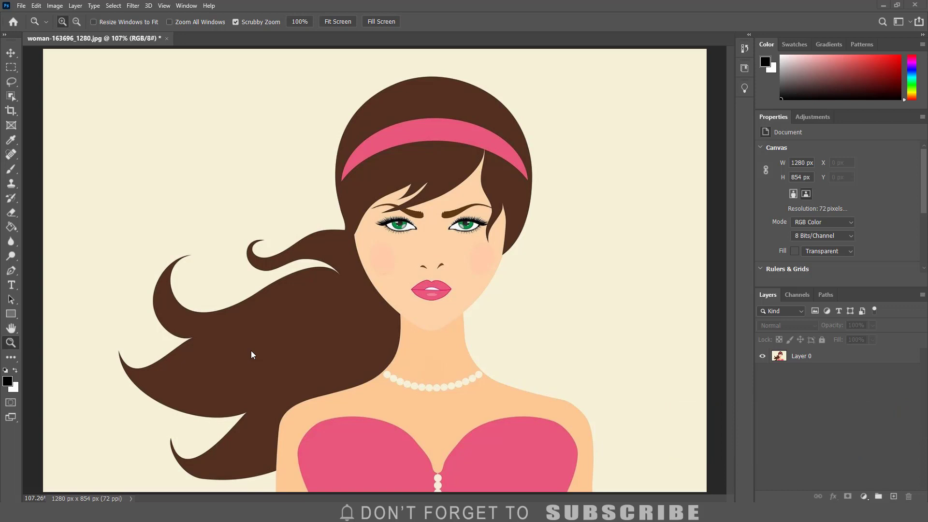
- Choose the Pen Tool from the toolbar flyout and set its drawing mode to Path
left_click(13, 273)
left_click(41, 269)
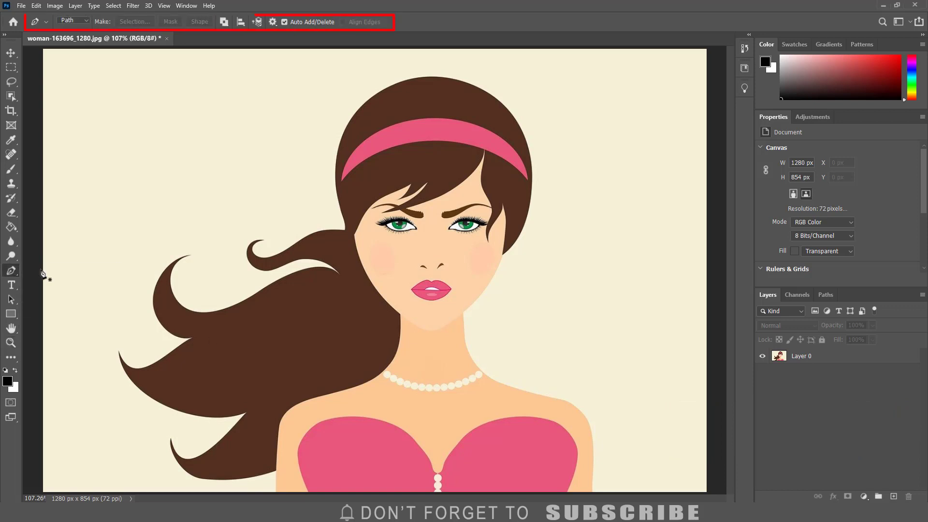
left_click(69, 20)
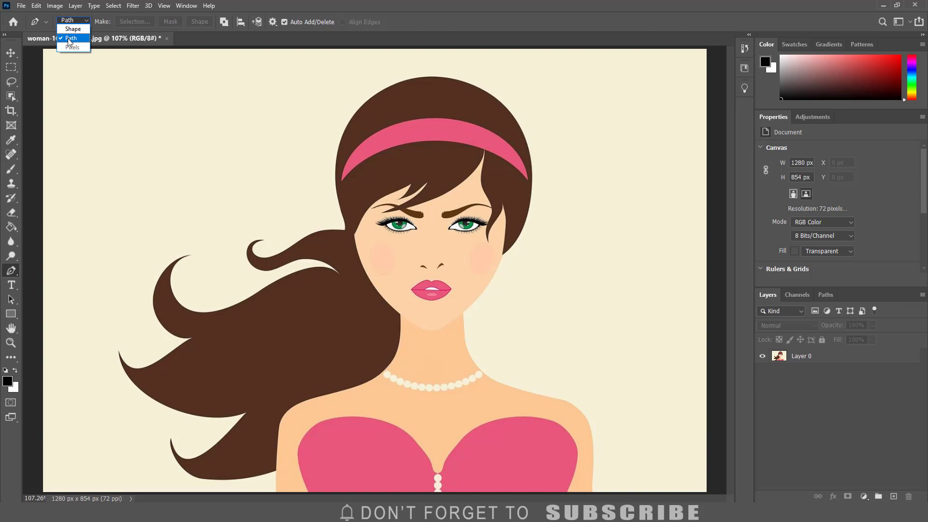
left_click(67, 38)
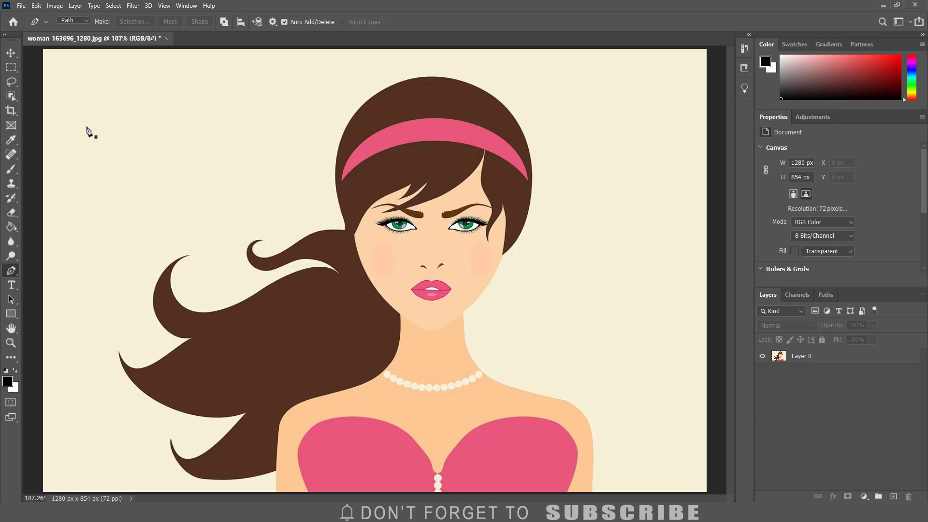
- Scrubby-zoom to about 169% over the woman's flowing hair on the left
left_click_drag(87, 130, 108, 132)
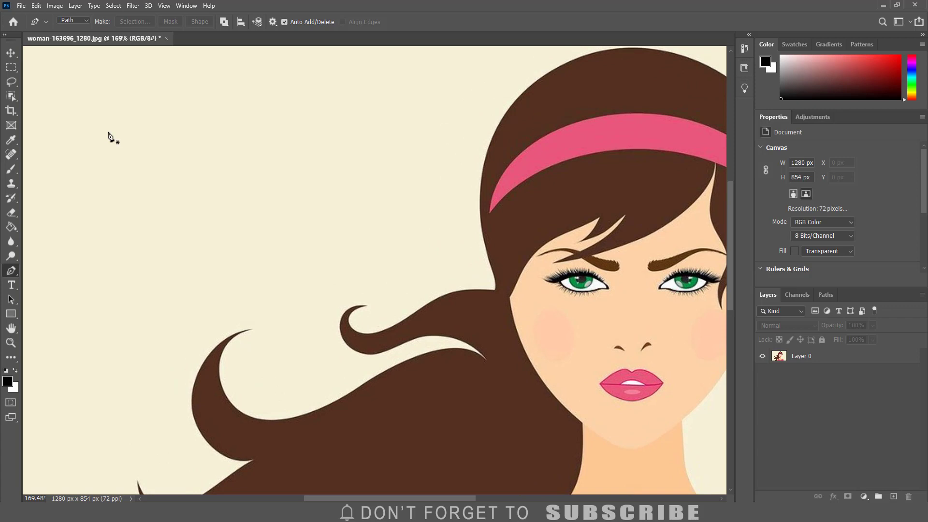
- Place the first anchor on the hair edge, then drag curved anchors along the strand's outer edge
left_click(253, 461)
left_click_drag(192, 398, 189, 327)
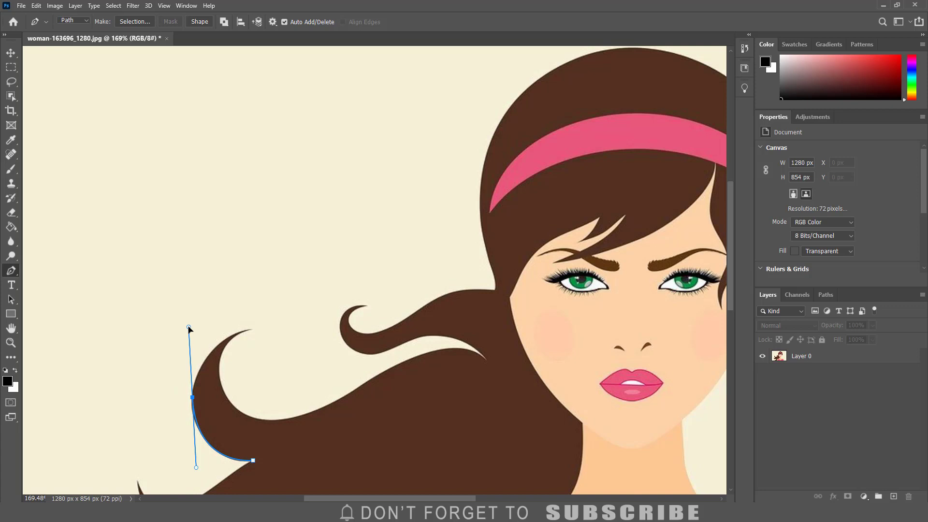
left_click_drag(188, 328, 183, 263)
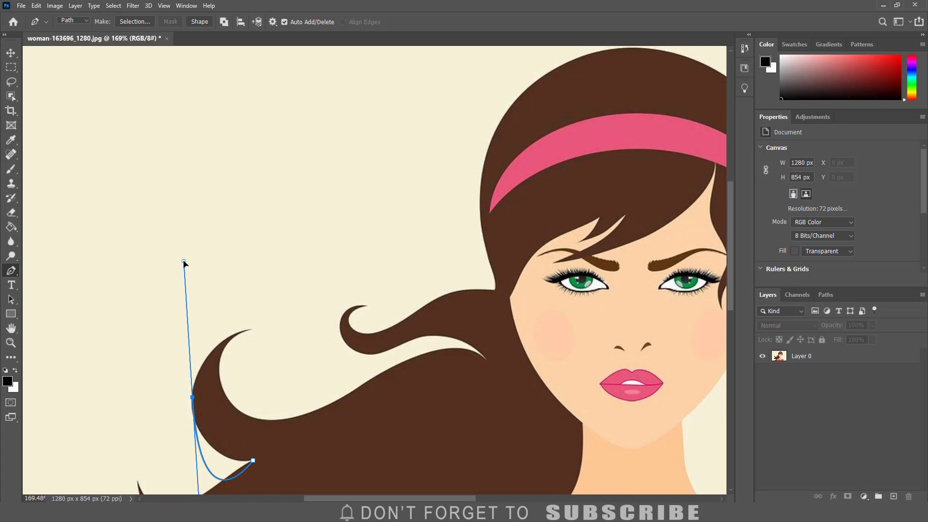
left_click_drag(183, 262, 187, 325)
- Break the anchor's upper handle and add curved anchors up the hair edge to the curled tip
key("alt")
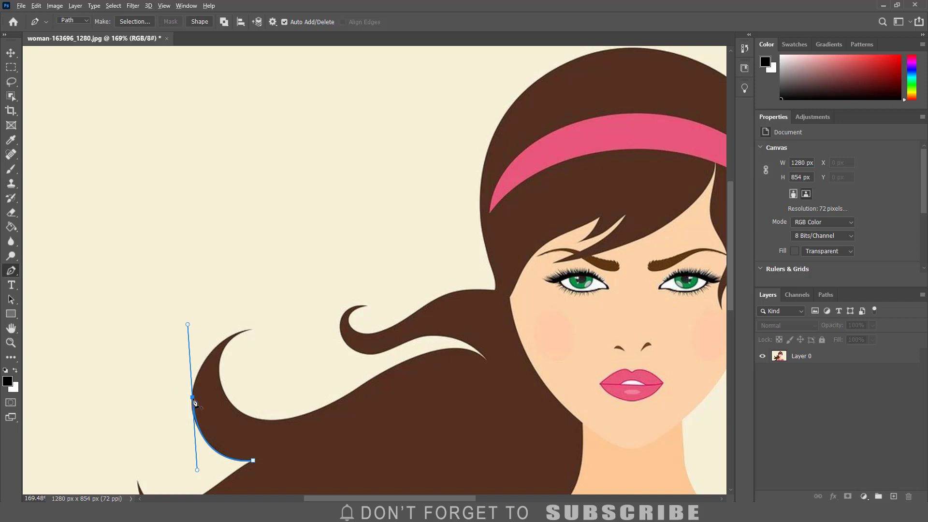
left_click(193, 399, "alt")
left_click(212, 351)
left_click_drag(213, 355, 229, 336)
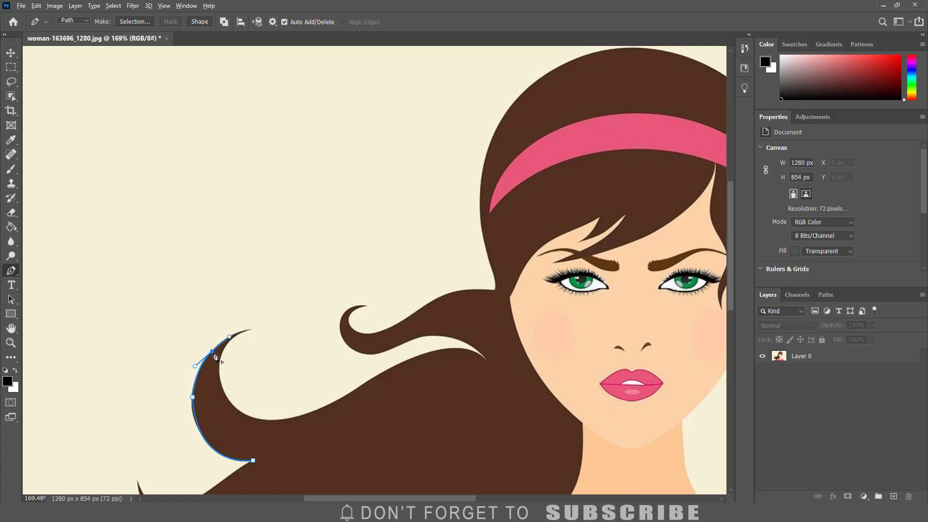
left_click(213, 354, "alt")
left_click_drag(248, 329, 265, 331)
- Remove the tip anchor's handle and curve a new anchor along the curl's inner edge
left_click(248, 329)
left_click_drag(220, 383, 230, 418)
left_click_drag(230, 418, 226, 397)
- Add anchors along the lower hair strand
left_click(264, 419)
left_click(340, 400)
left_click(400, 364)
left_click(467, 349)
left_click(486, 360)
left_click(426, 335)
left_click(380, 352)
- Trace the second curl and the upper hair strand with anchors
left_click(341, 334)
left_click(349, 308)
left_click(365, 305)
left_click(349, 317)
left_click(372, 333)
left_click(434, 298)
left_click(466, 290)
left_click(495, 280)
- Add anchors around the top of the woman's head
scroll(492, 238, "up", 2)
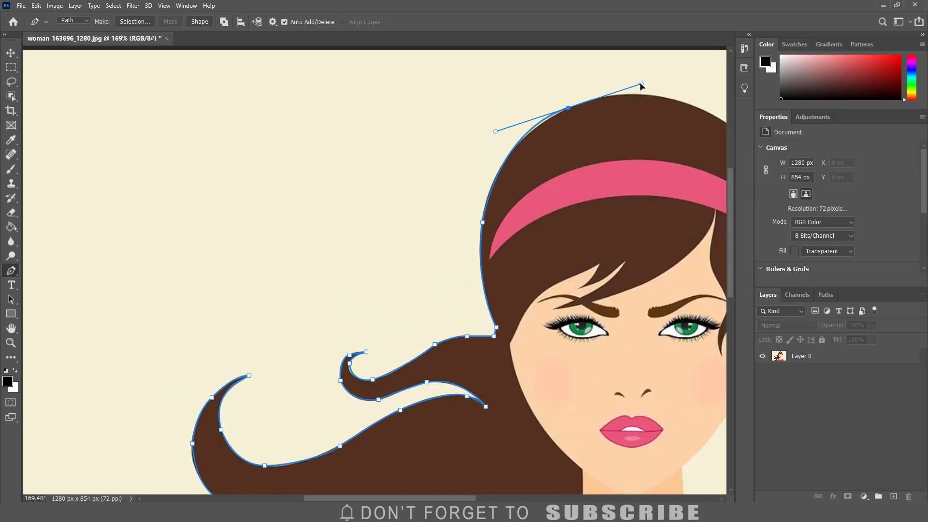
scroll(492, 238, "right", 3)
left_click(358, 206)
left_click(444, 92)
left_click(574, 92)
left_click(653, 170)
left_click(666, 247)
- Trace down the right side of the face, neck and shoulder edge
left_click(619, 359)
scroll(620, 359, "down", 2)
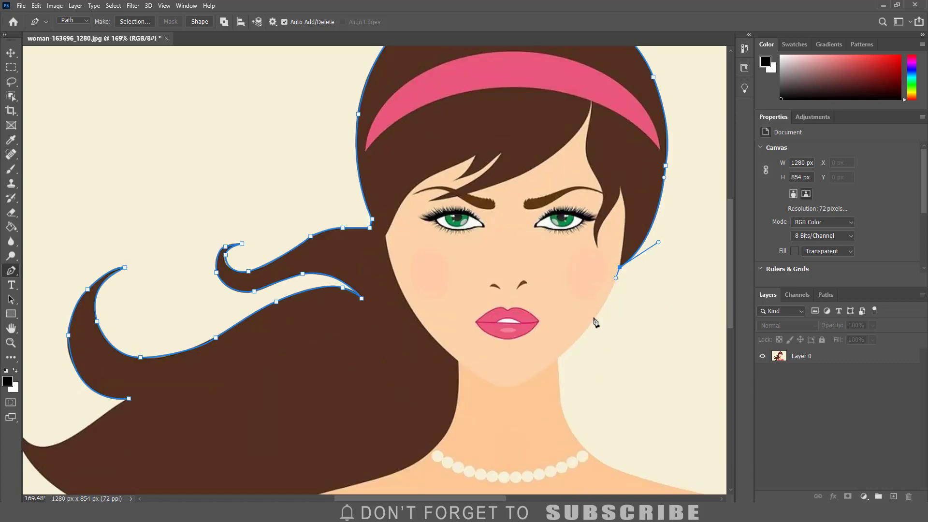
left_click(601, 304)
left_click(558, 355)
scroll(543, 369, "down", 2)
left_click(615, 359)
scroll(654, 375, "right", 5)
left_click_drag(435, 375, 449, 414)
scroll(438, 382, "down", 2)
- Add anchors along the picture's bottom edge and around the lower hair tip
left_click(441, 404)
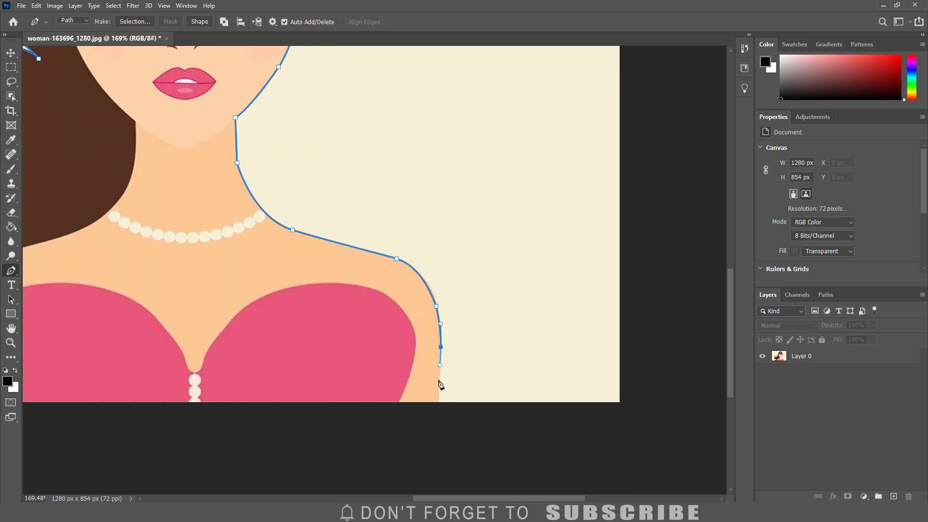
scroll(442, 435, "left", 5)
left_click(335, 401)
left_click(266, 381)
left_click(210, 378)
left_click(173, 345)
left_click(167, 315)
- Trace up the lower and middle hair strands to the upper tip, closing the outline
left_click(222, 338)
left_click(269, 296)
left_click(287, 276)
left_click(209, 281)
left_click(139, 254)
left_click(95, 210)
left_click(85, 179)
left_click_drag(141, 198, 155, 175)
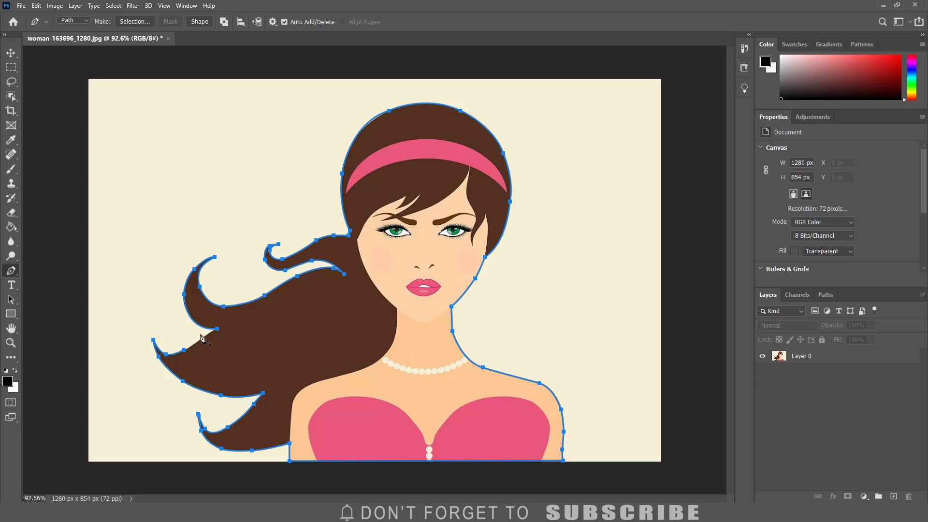
- Open Make Selection for the closed path, with a 0-pixel feather radius
left_click(217, 329, "ctrl")
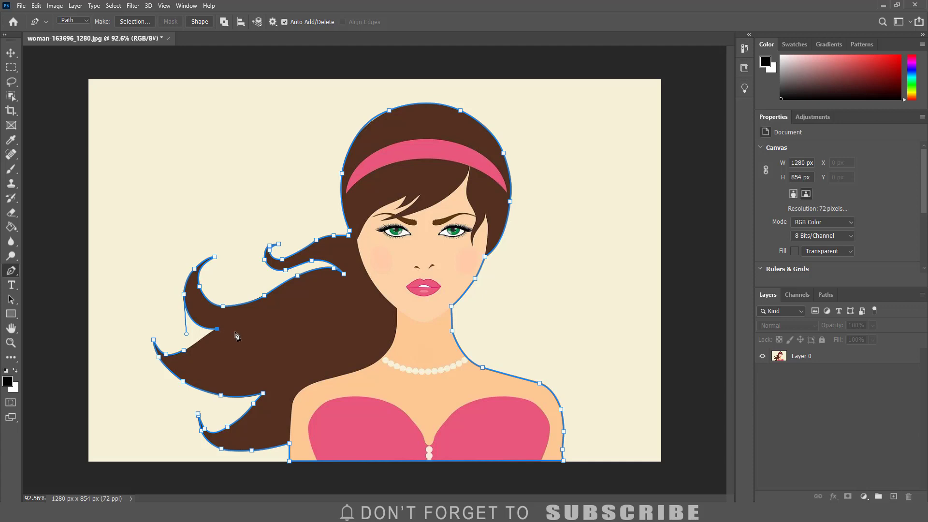
right_click(237, 337)
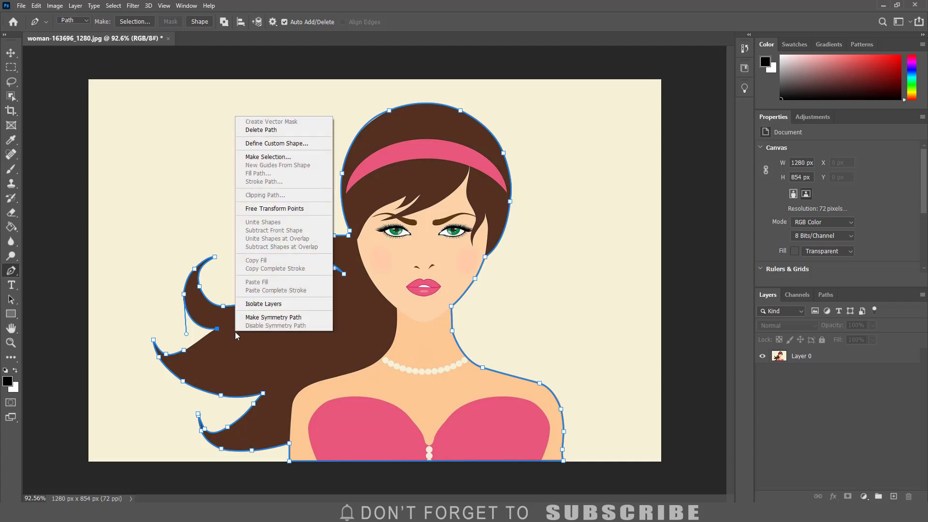
left_click(268, 156)
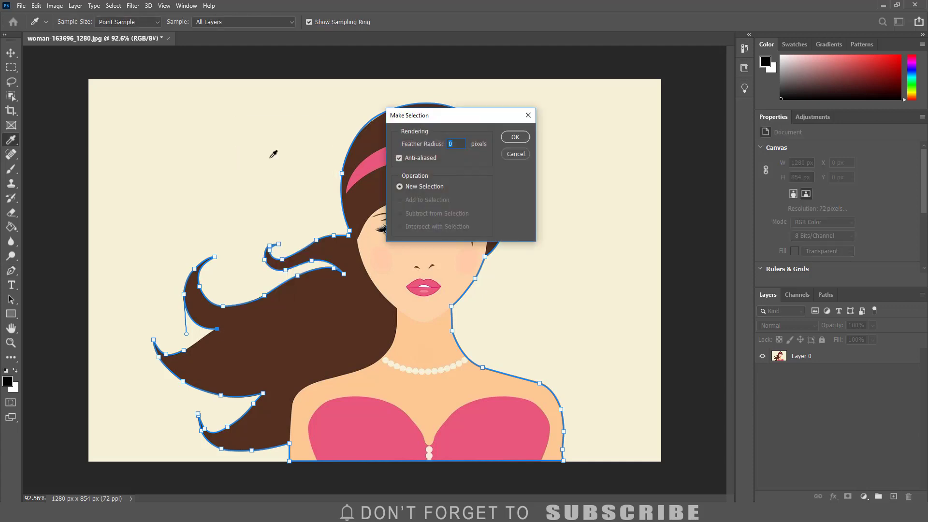